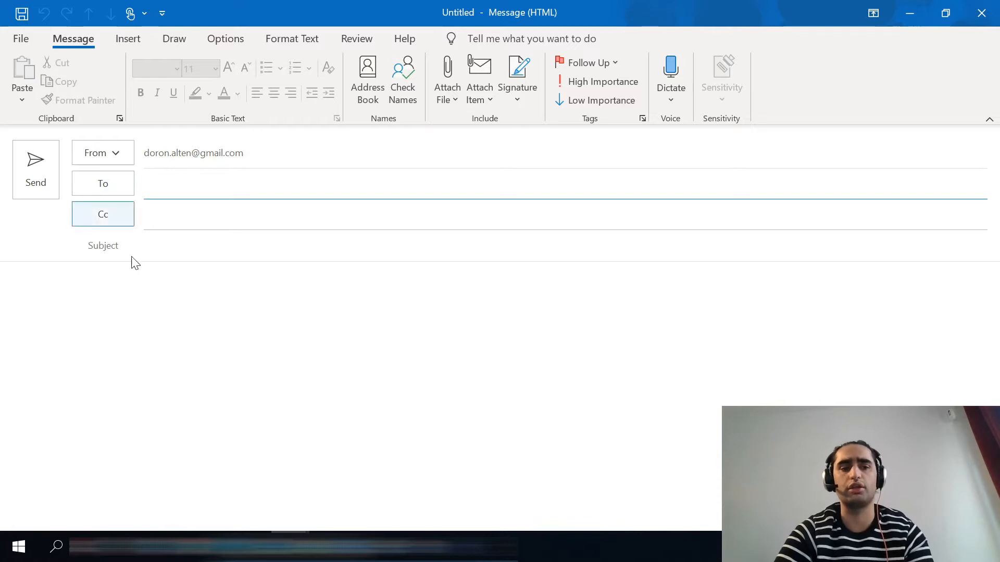
Write "Bonjour à tous les collègues" in the message body and "Doronbit" on a separate line below it
click(54, 289)
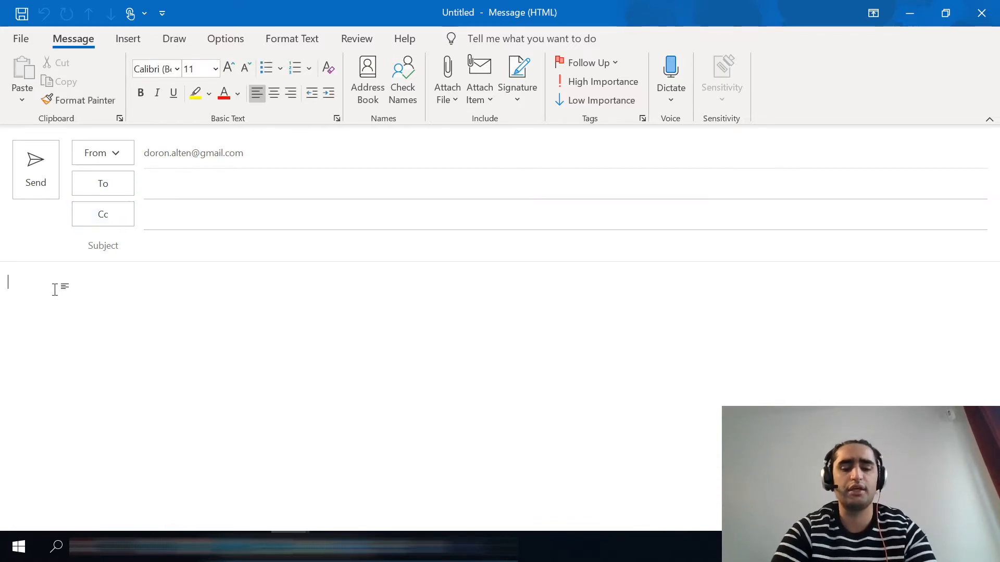
text(Bonjour à )
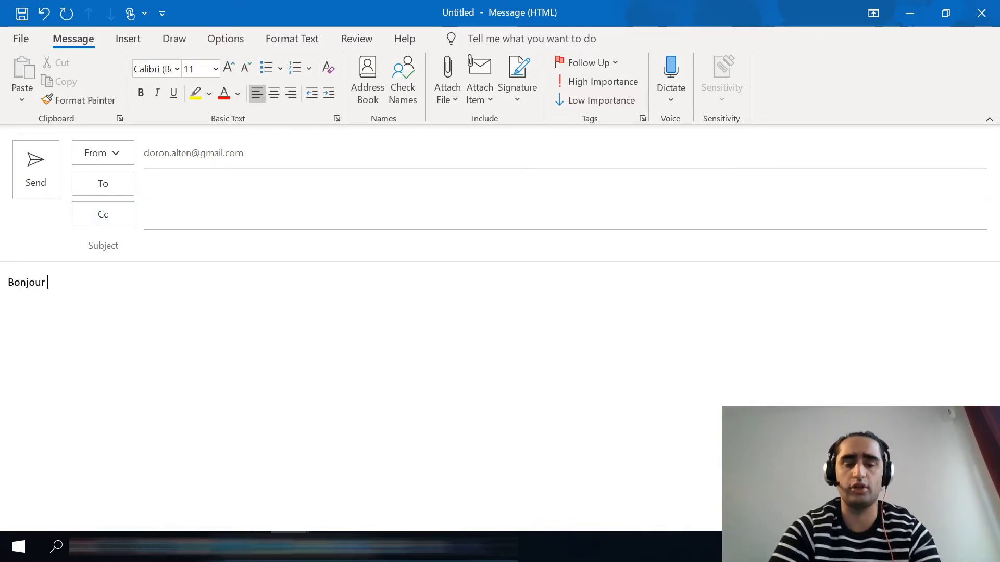
text(tou)
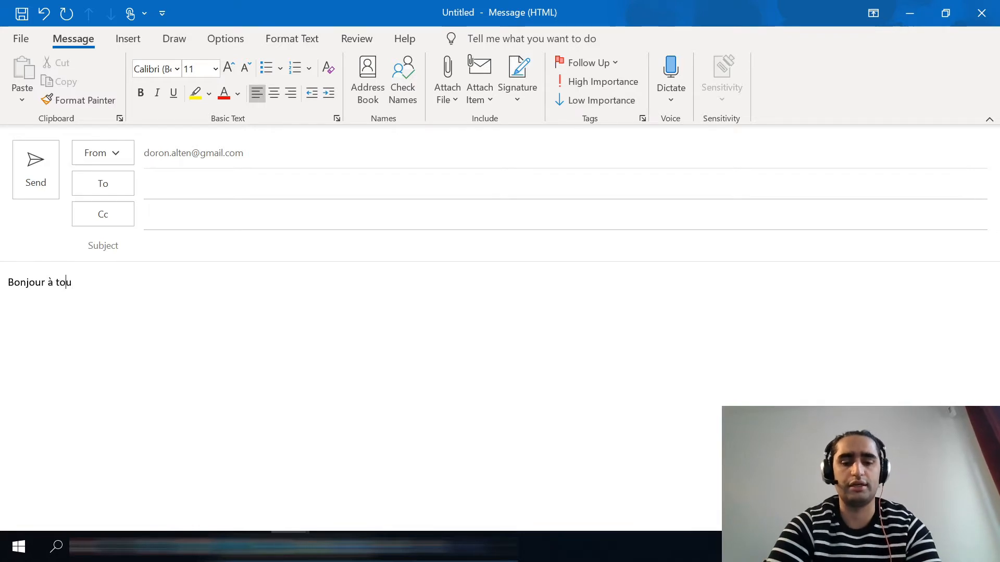
text(s les collègues)
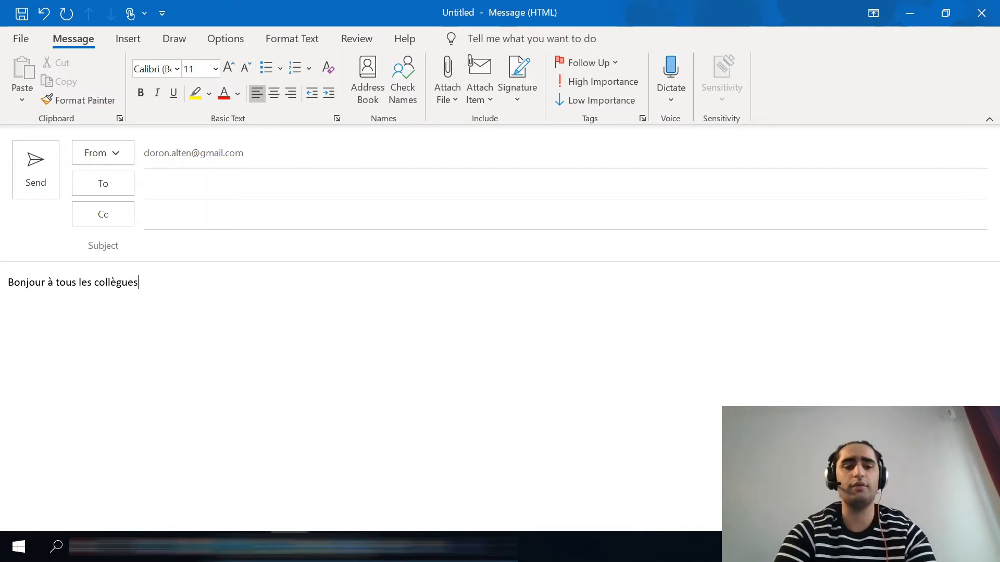
key(Return)
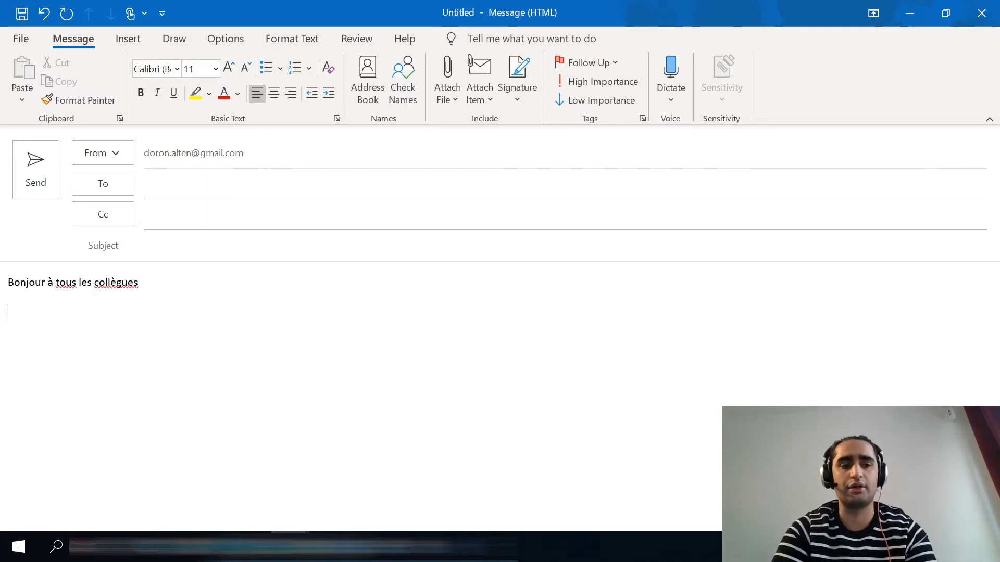
text(Doronbit)
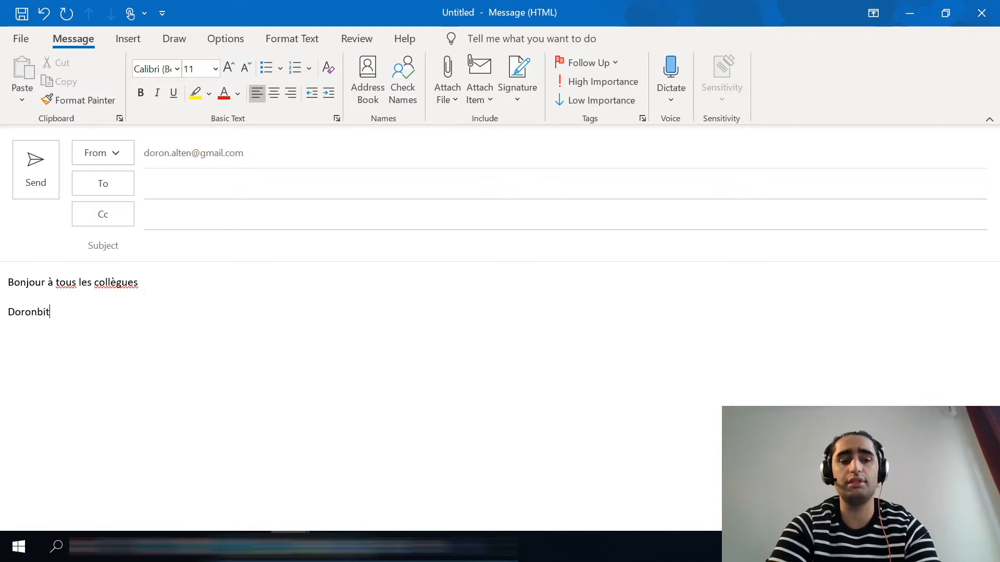
Format the word "Doronbit" in the Calibri body font at size 22
triple_click(34, 312)
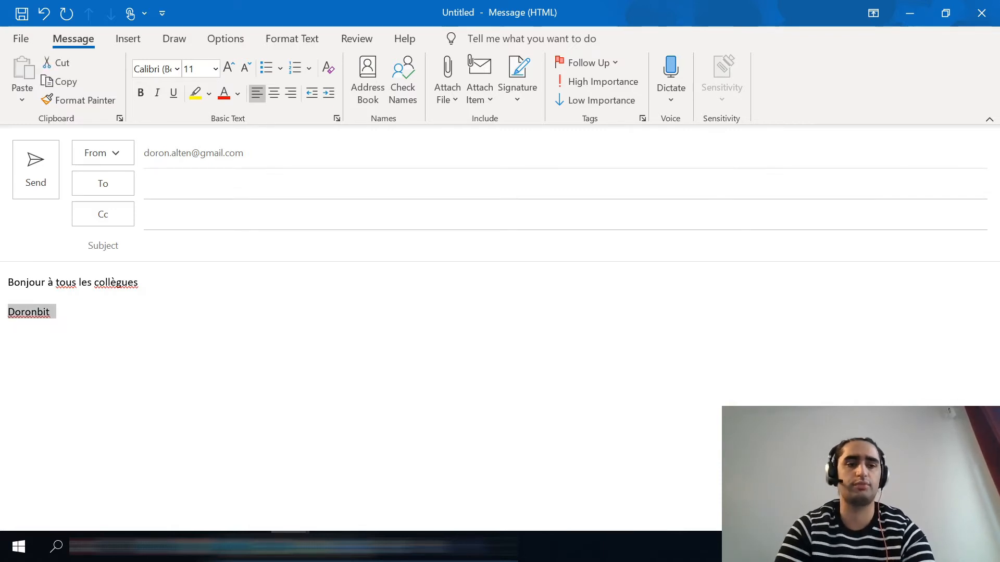
click(177, 70)
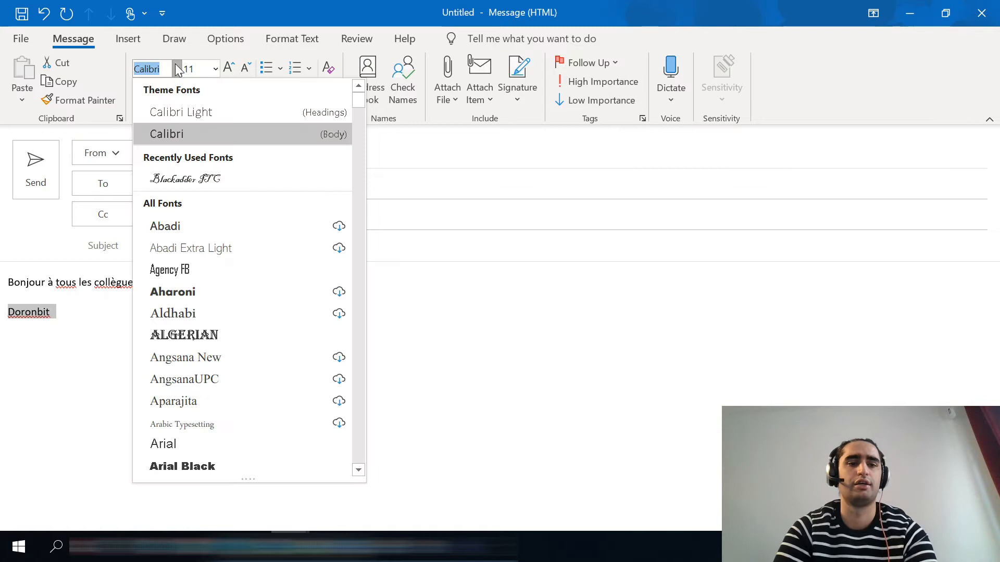
click(202, 137)
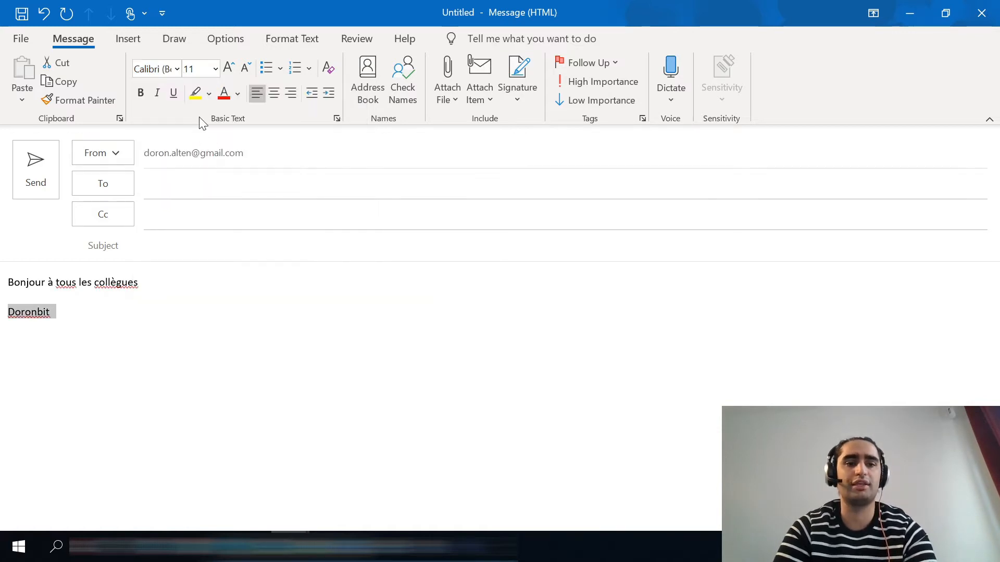
click(228, 69)
click(228, 69)
click(228, 69)
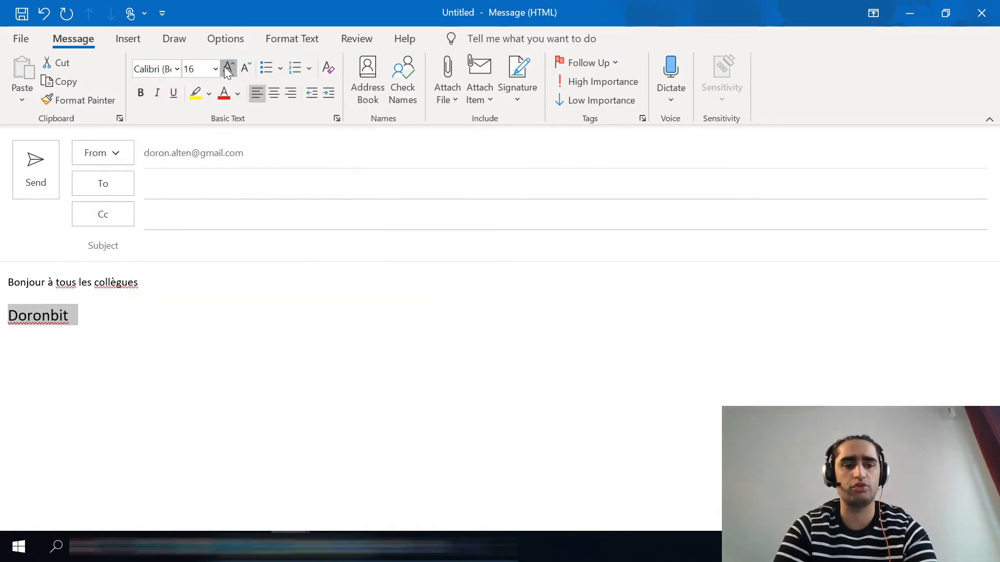
click(228, 70)
click(227, 69)
click(227, 69)
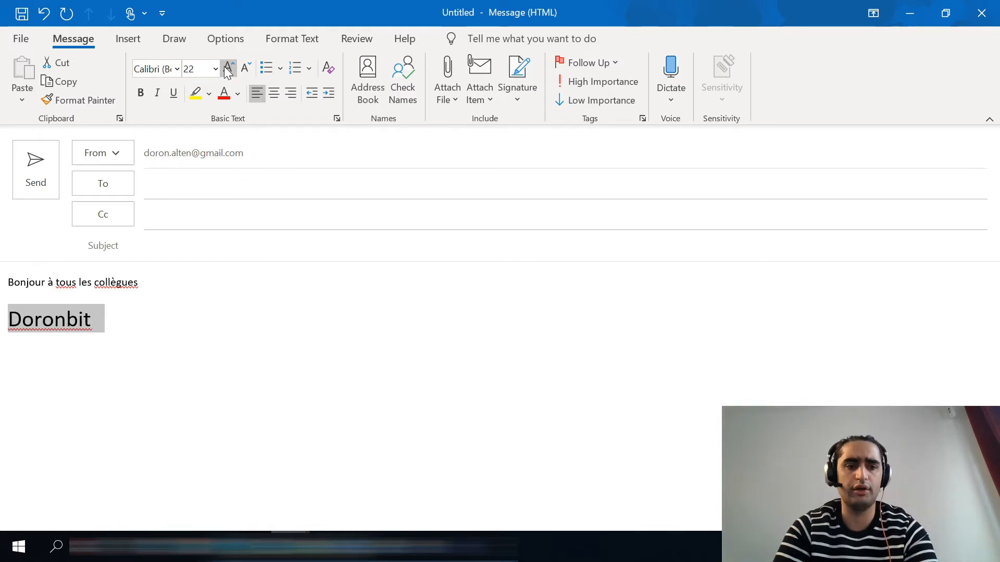
Insert the Trade Mark Sign (™, character code 2122) directly after "Doronbit" in the message body
click(91, 319)
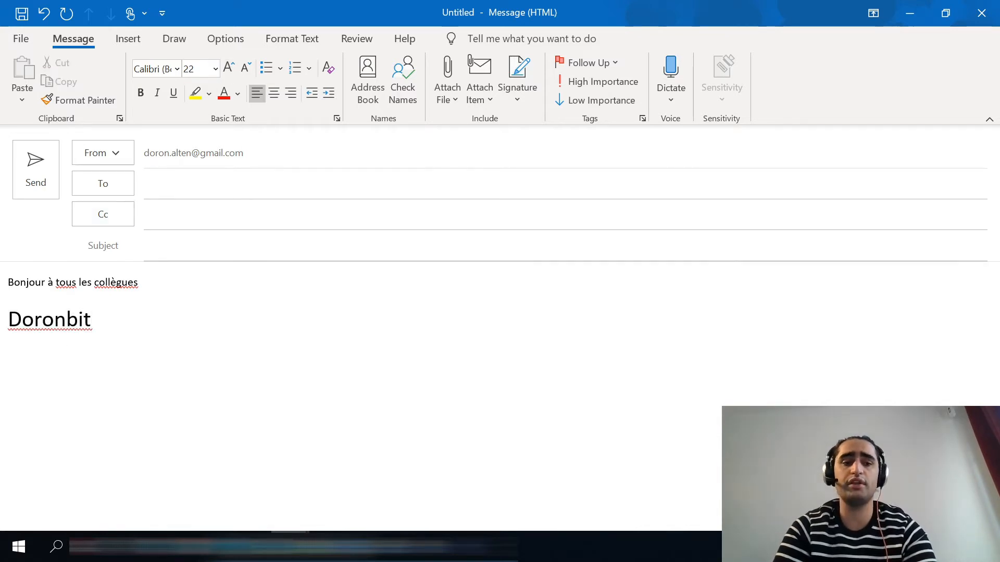
click(138, 43)
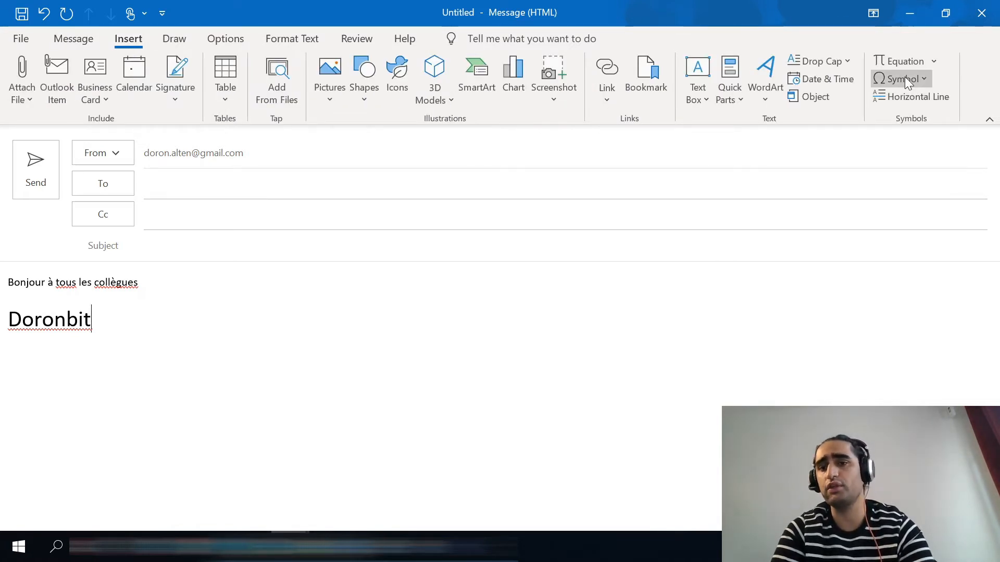
click(921, 77)
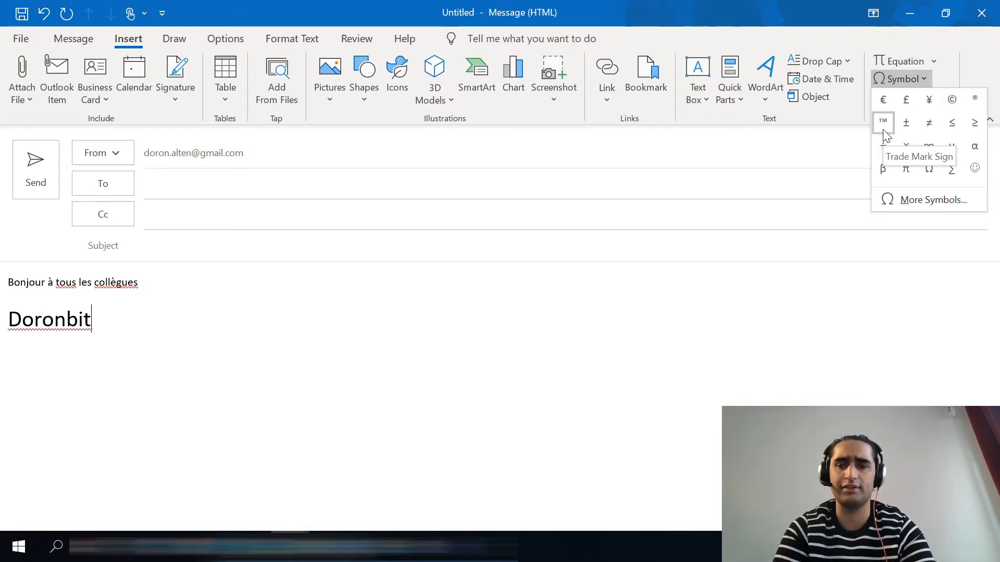
click(937, 201)
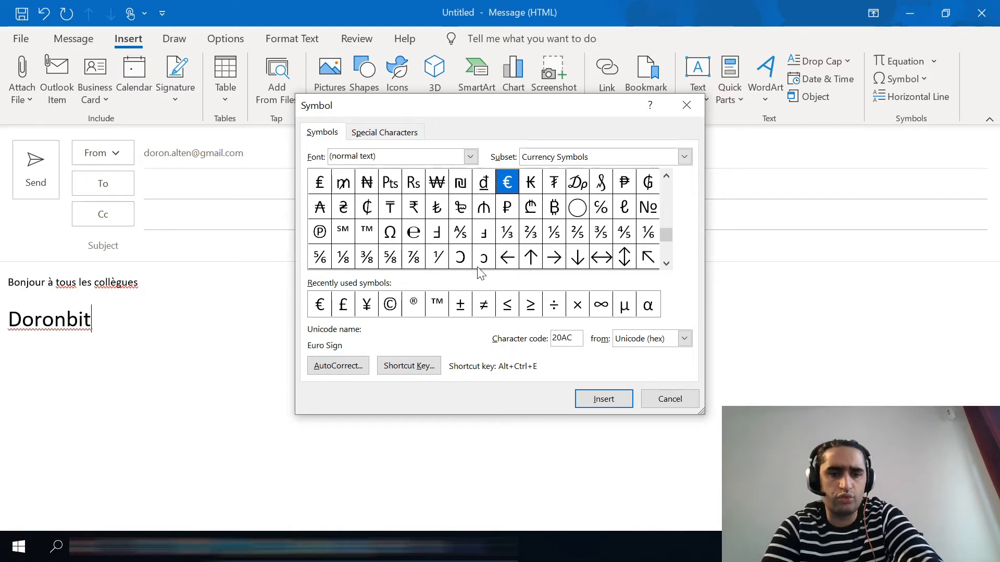
click(438, 305)
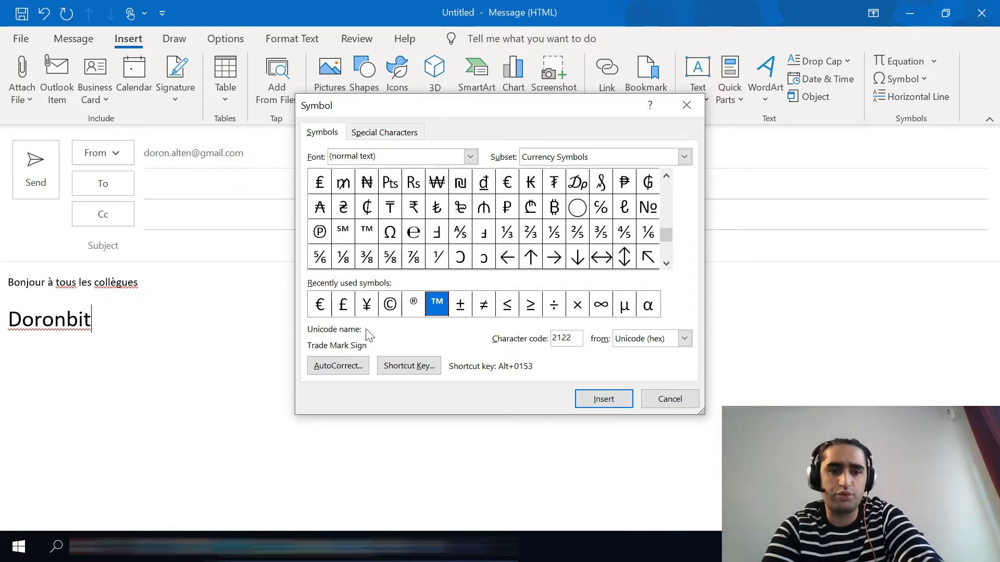
click(603, 399)
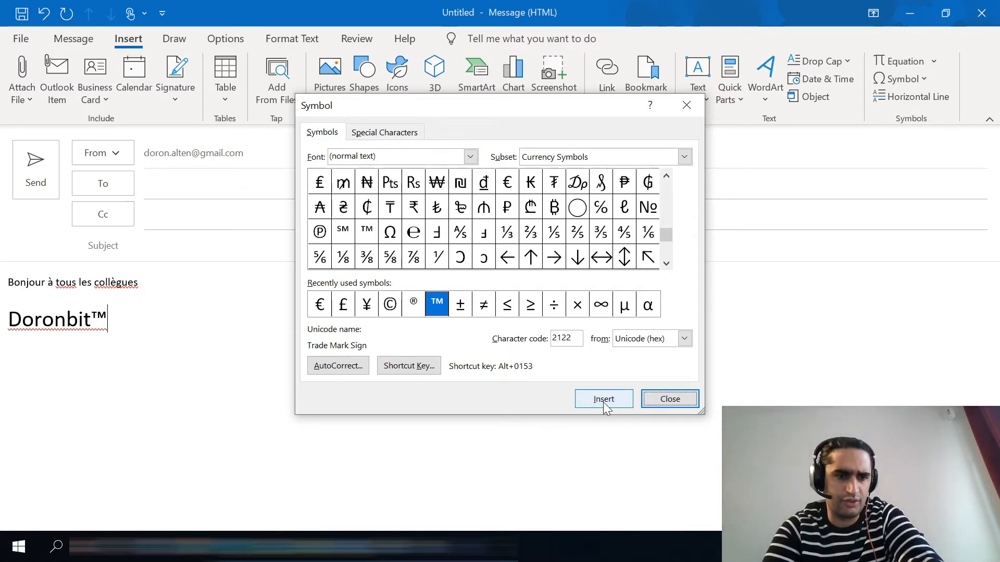
click(670, 399)
Insert an equation two lines below "Doronbit™" using the common limit function of (1+1/n)^n as n→∞, and complete it with "=1"
key(Return)
key(Return)
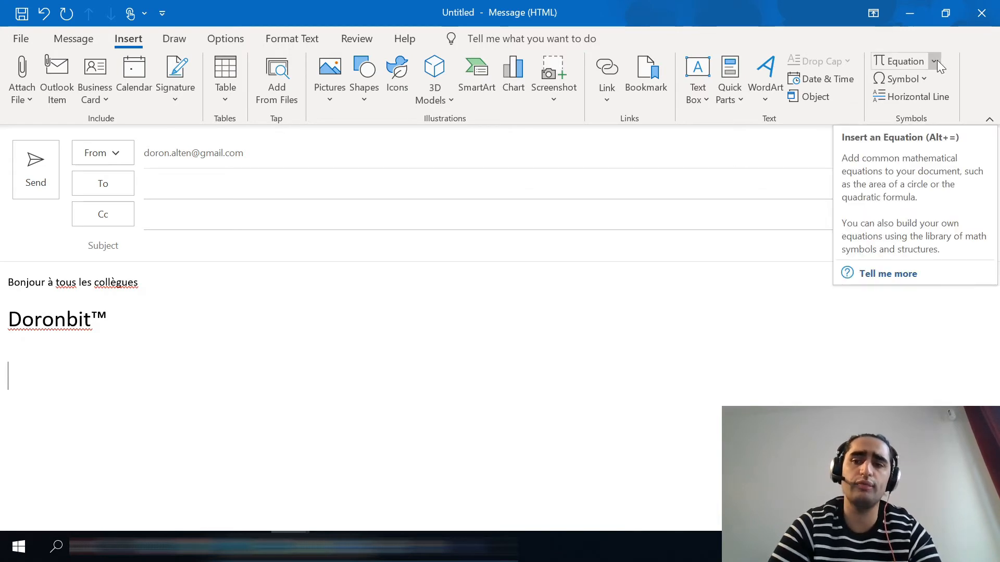
click(895, 66)
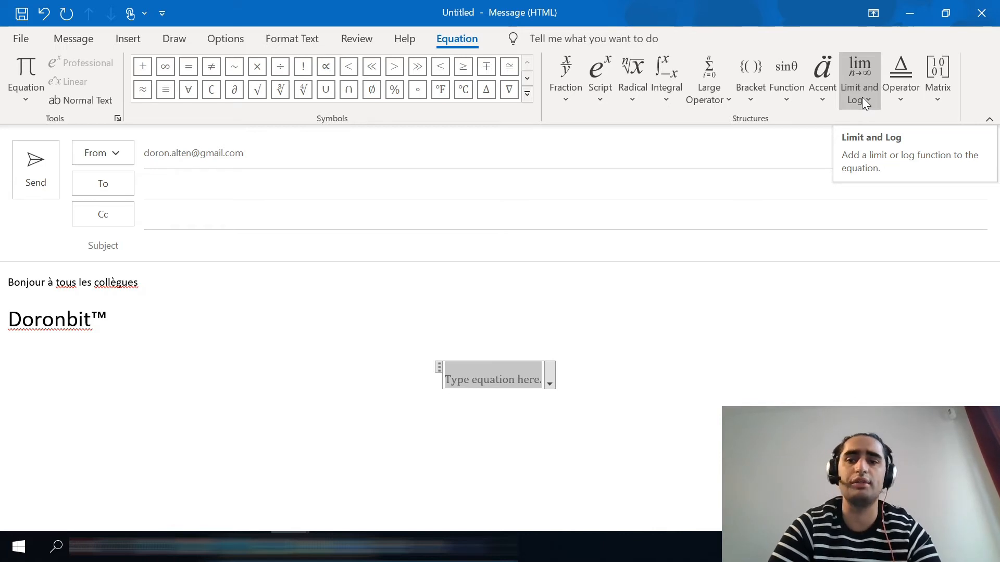
click(861, 97)
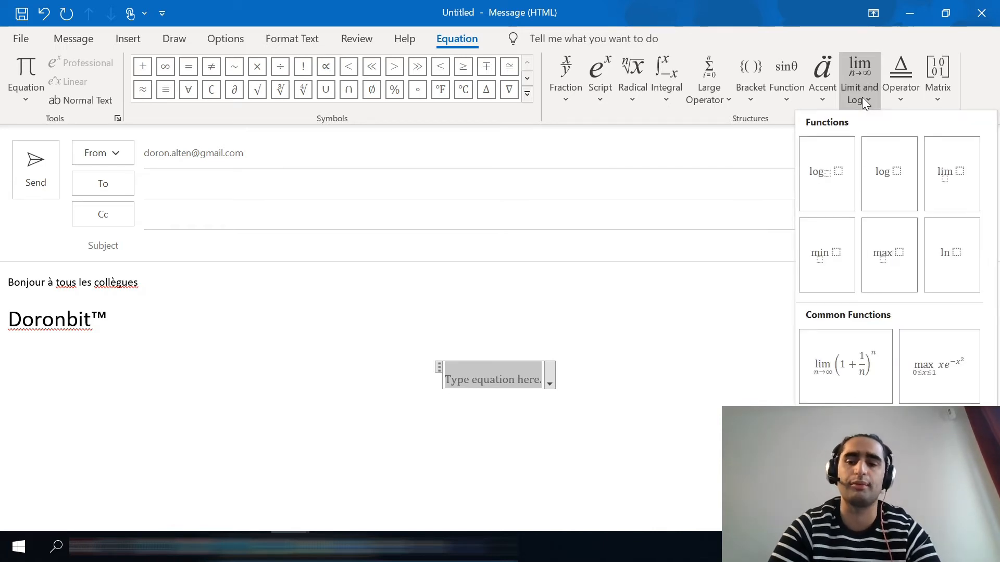
click(825, 376)
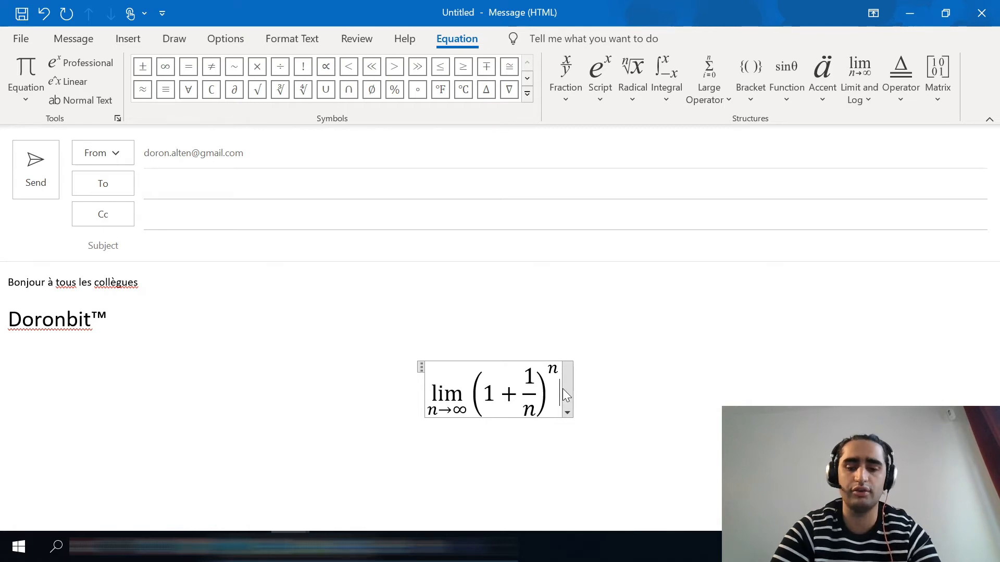
text(=)
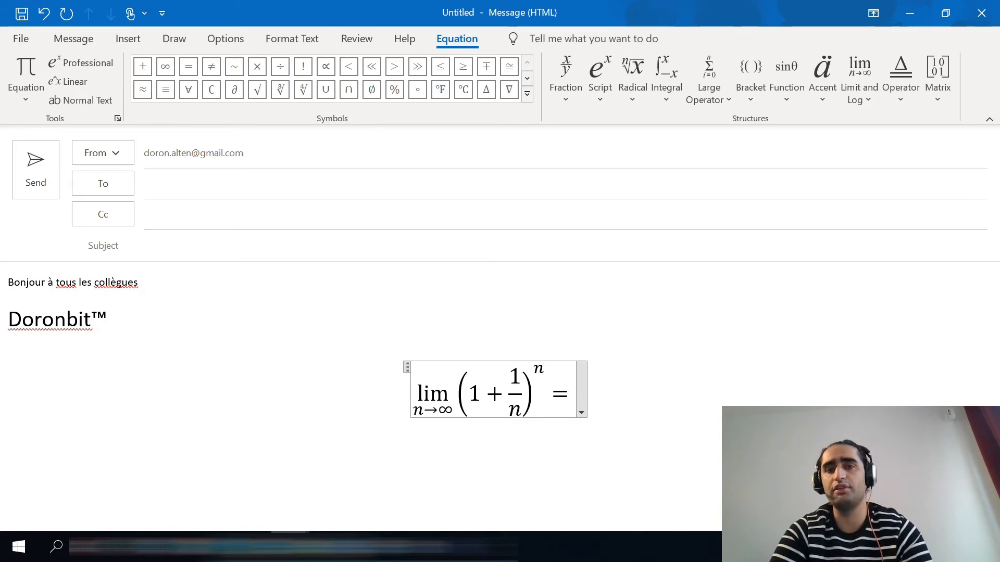
text(1)
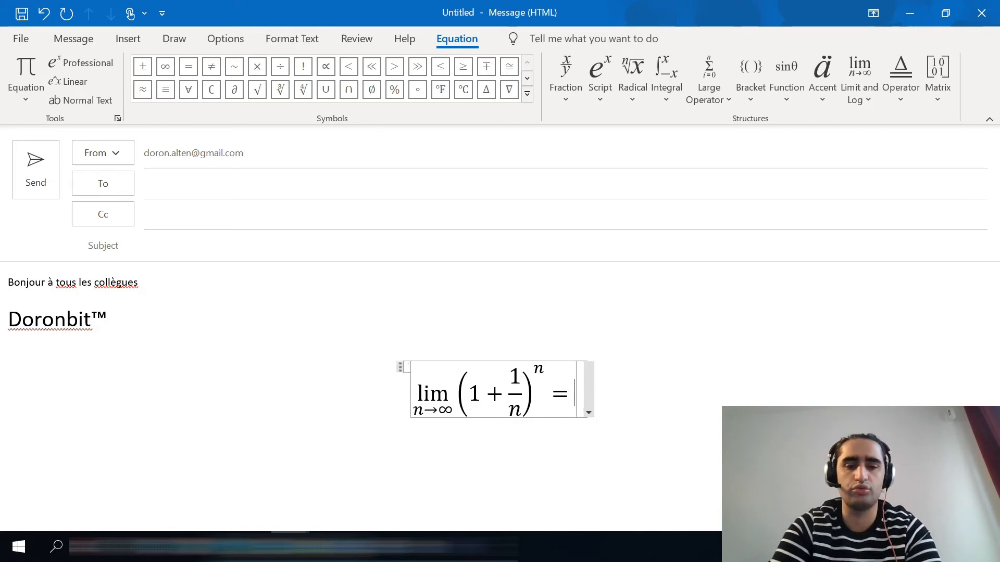
click(682, 338)
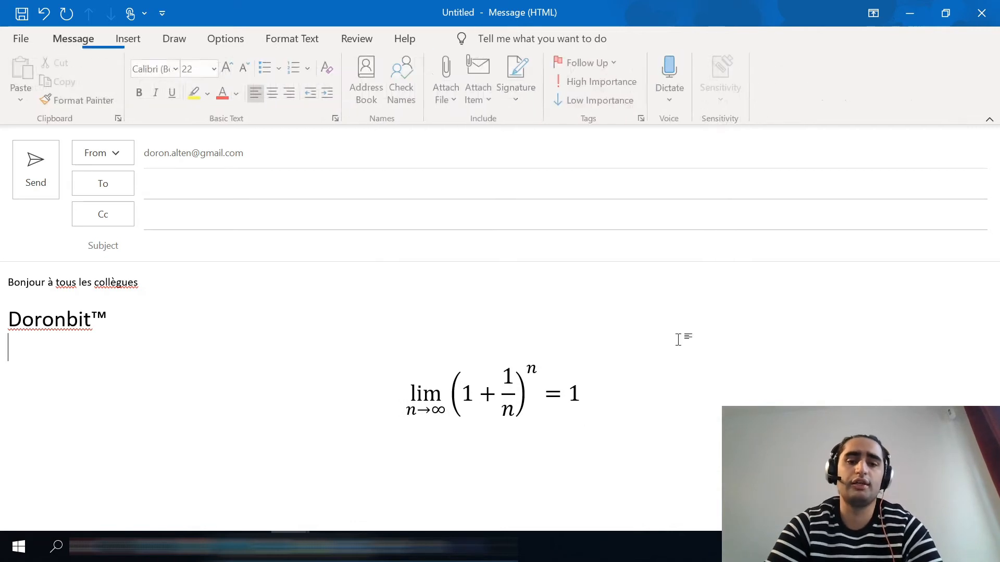
Add blank lines after "Doronbit™" and insert a horizontal line between it and the equation
click(581, 393)
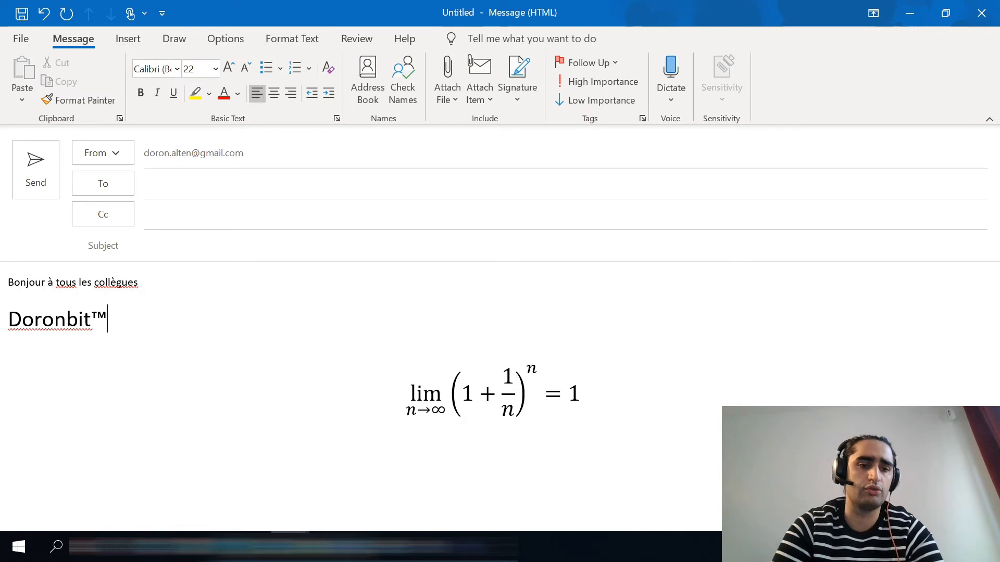
key(Return)
key(Return)
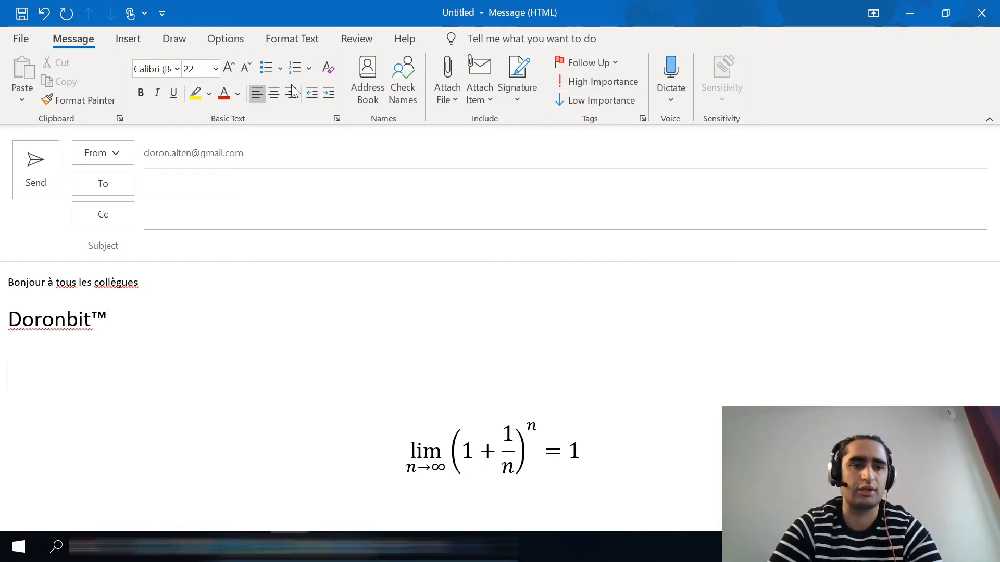
click(133, 42)
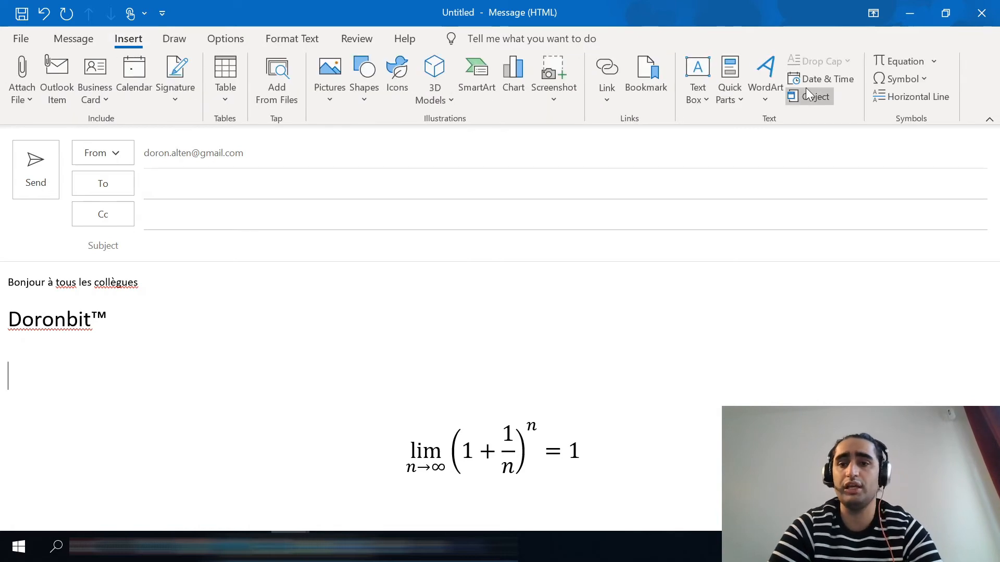
click(902, 103)
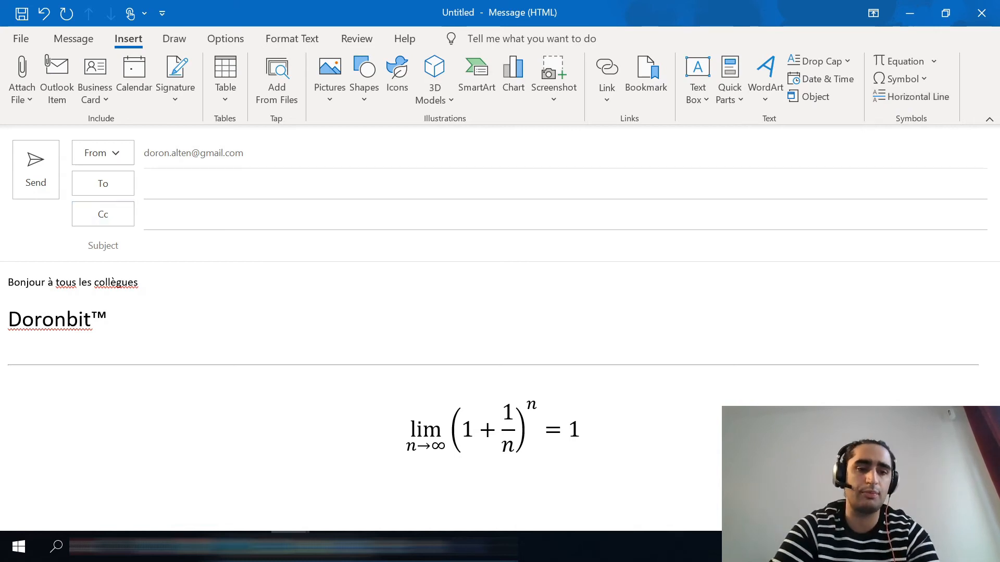
Insert a horizontal line between the greeting and "Doronbit™", with a blank line separating it from the greeting
click(139, 283)
key(Return)
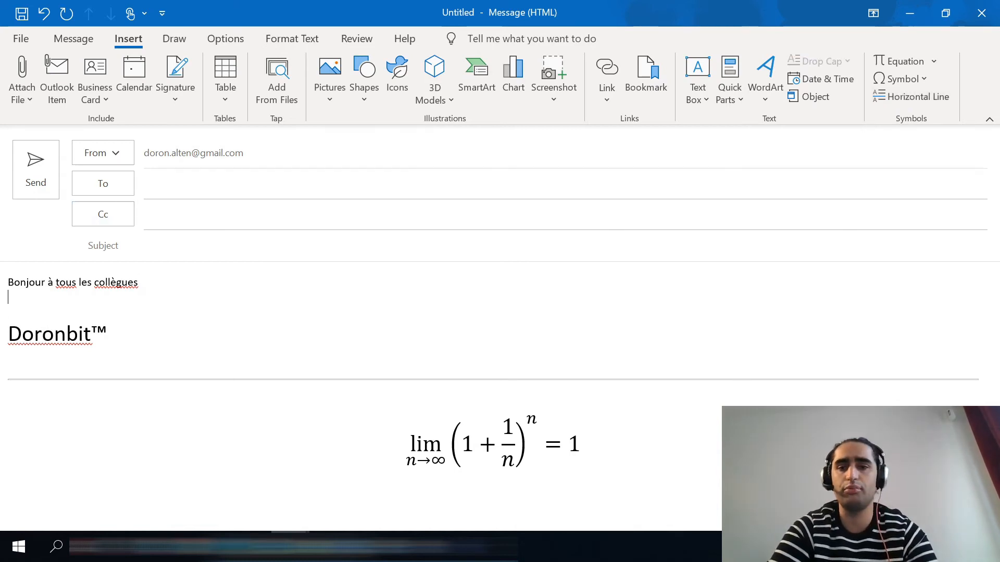
click(911, 98)
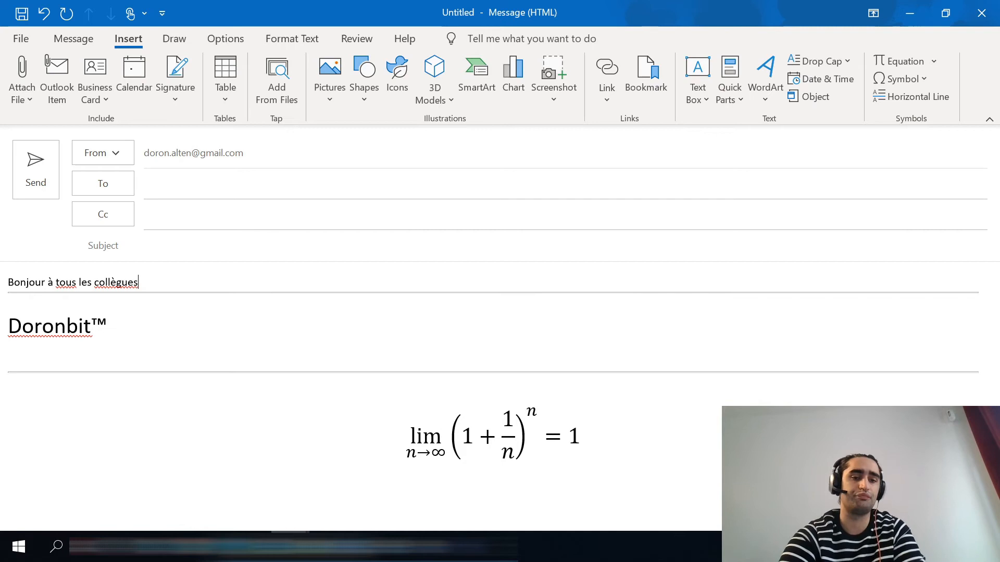
key(Return)
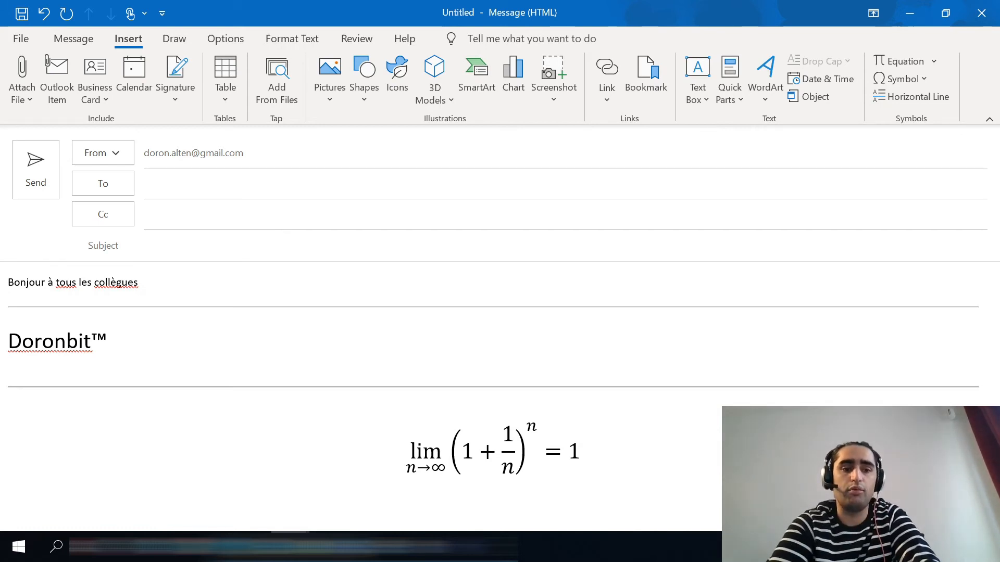
Save the formatted "Doronbit™" text to the Quick Parts gallery as "Doronbit™" in the General category
drag(121, 342, 1, 345)
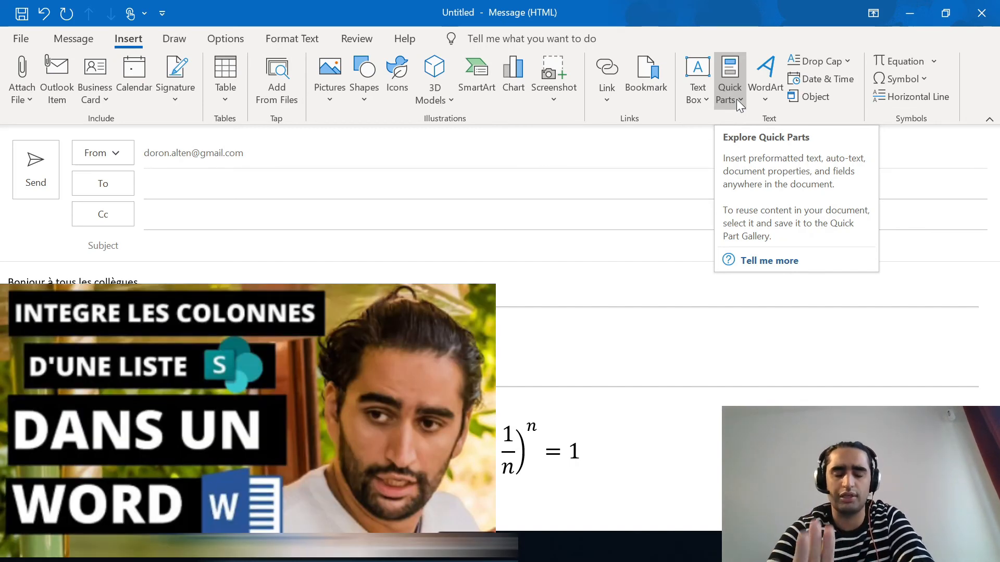
click(737, 101)
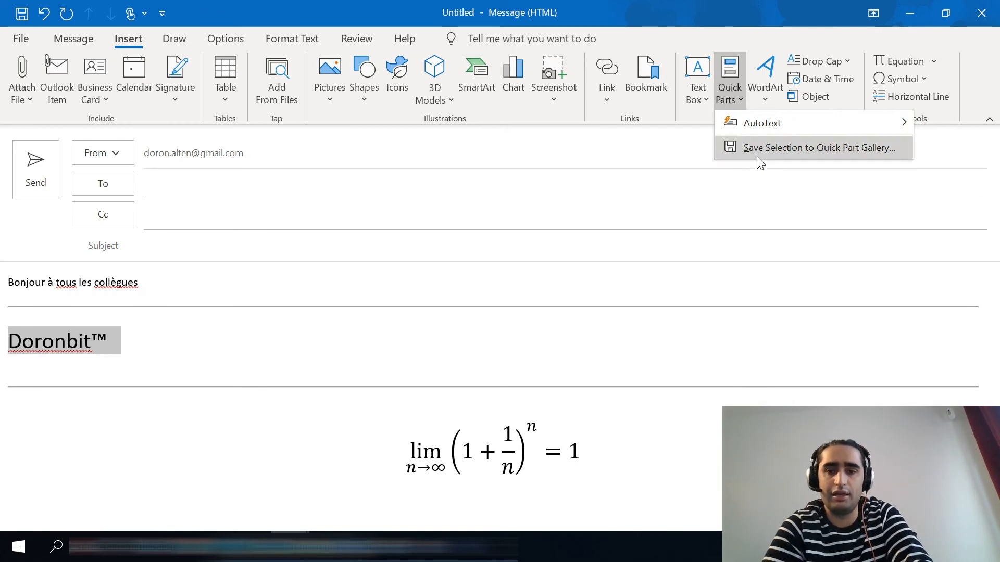
click(773, 149)
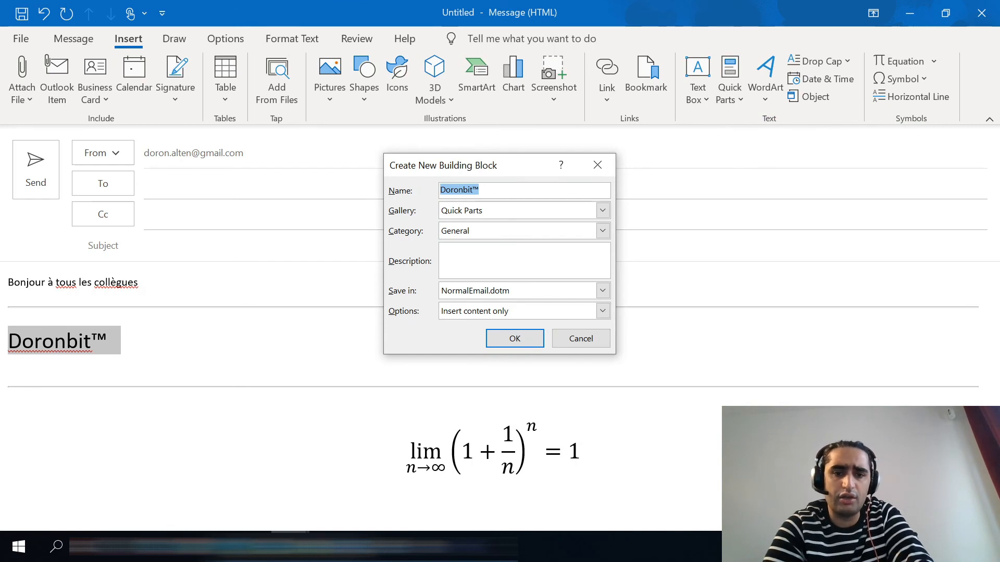
click(514, 343)
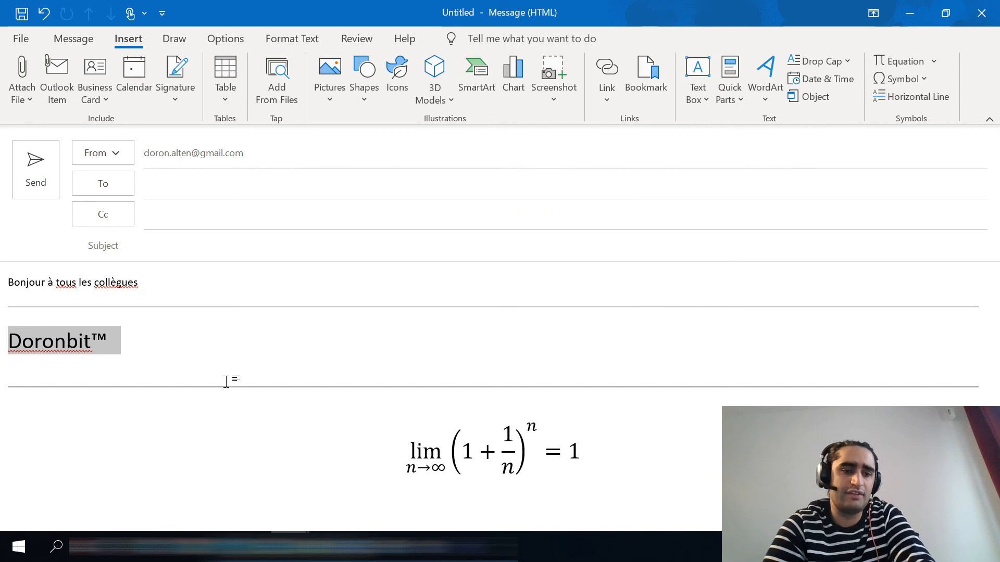
Append "bienvenue sur" to the greeting line, followed by the saved "Doronbit™" Quick Part through its autocomplete suggestion
click(139, 282)
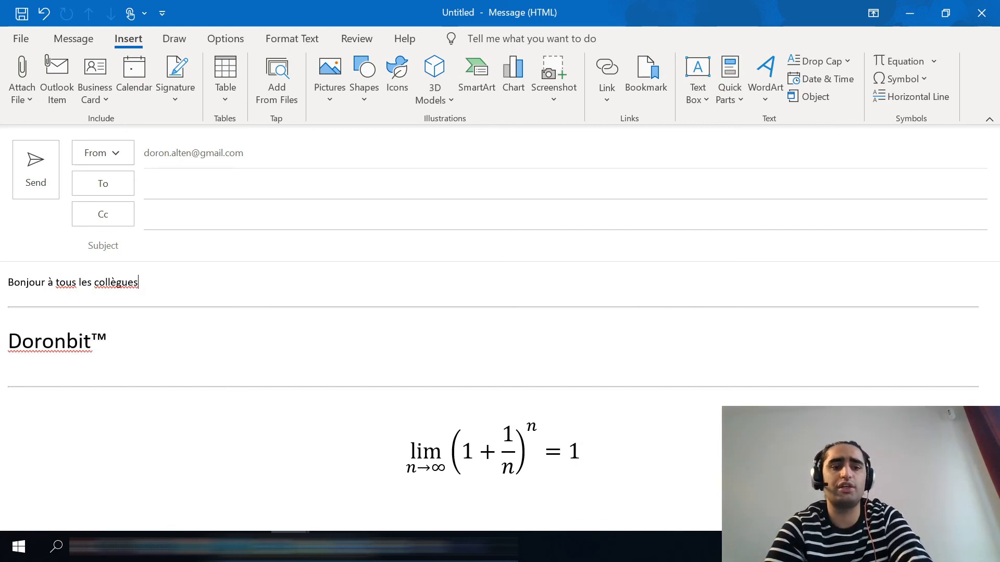
text(bienve)
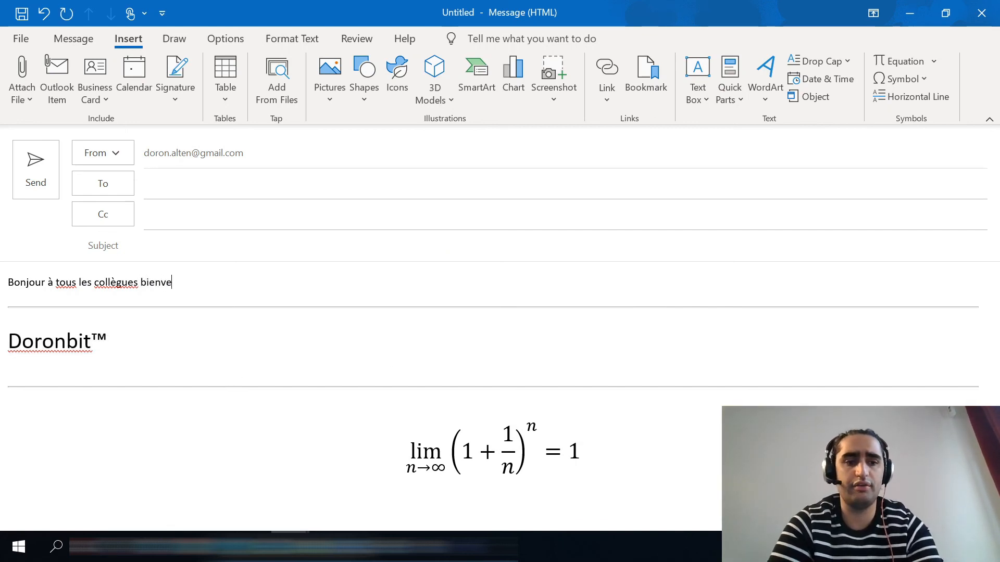
text(nue sur )
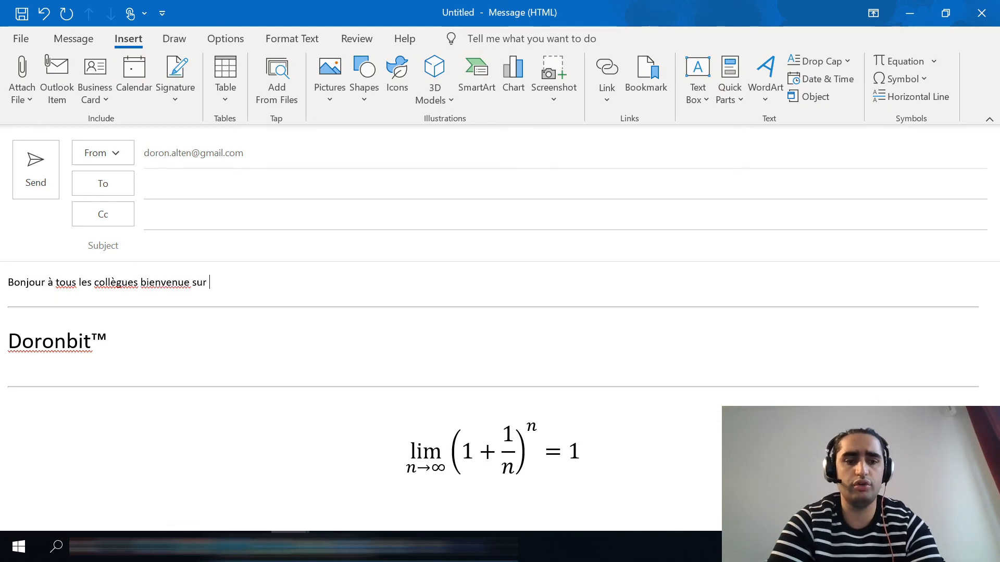
text(Doron)
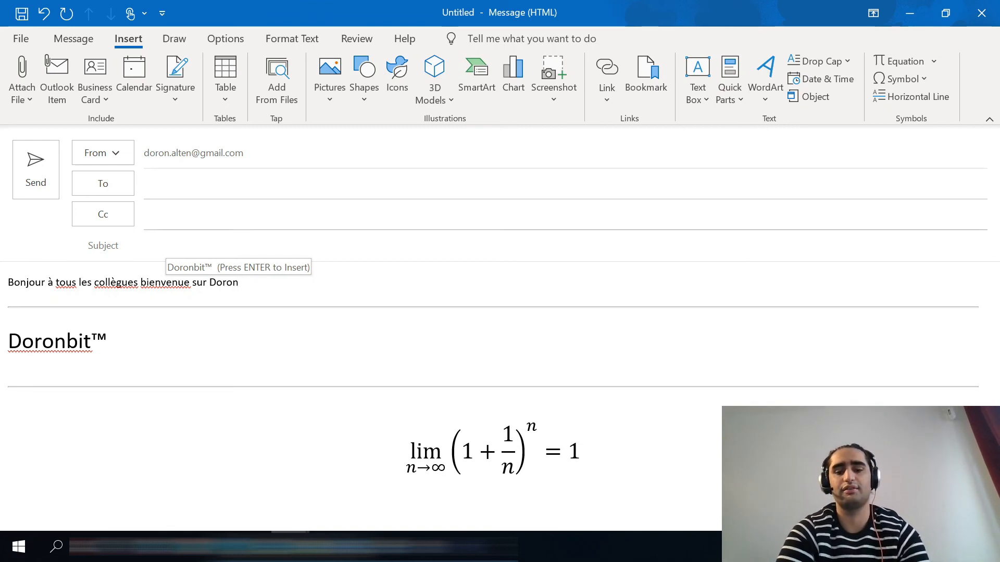
key(Return)
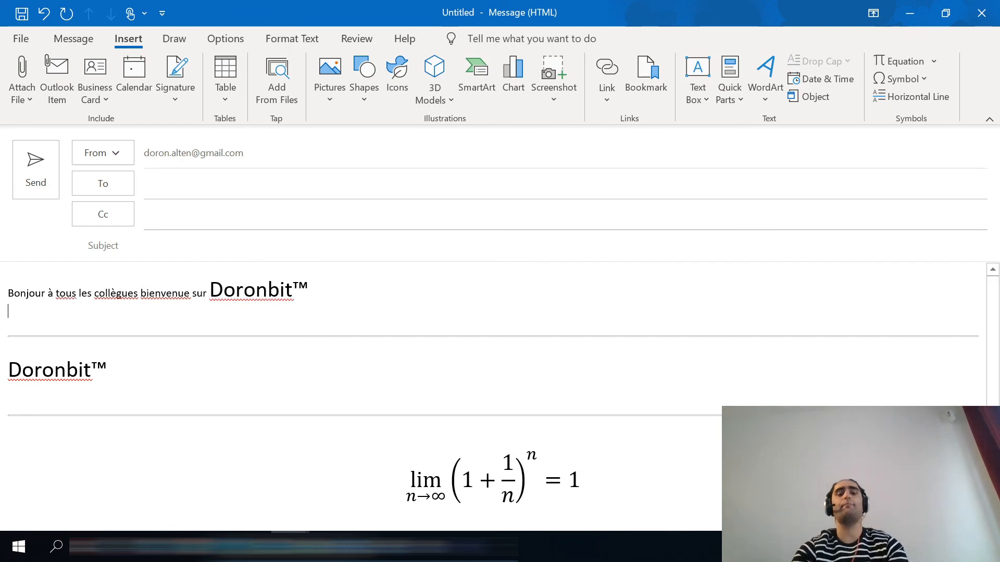